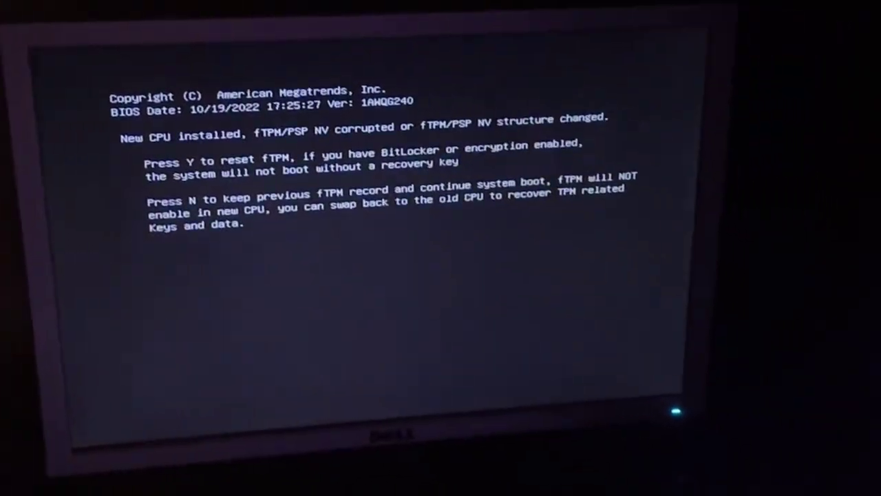
Accept the fTPM prompt with Y, then boot from the chosen drive via the F11 boot menu.
{"action": "key", "text": "y"}
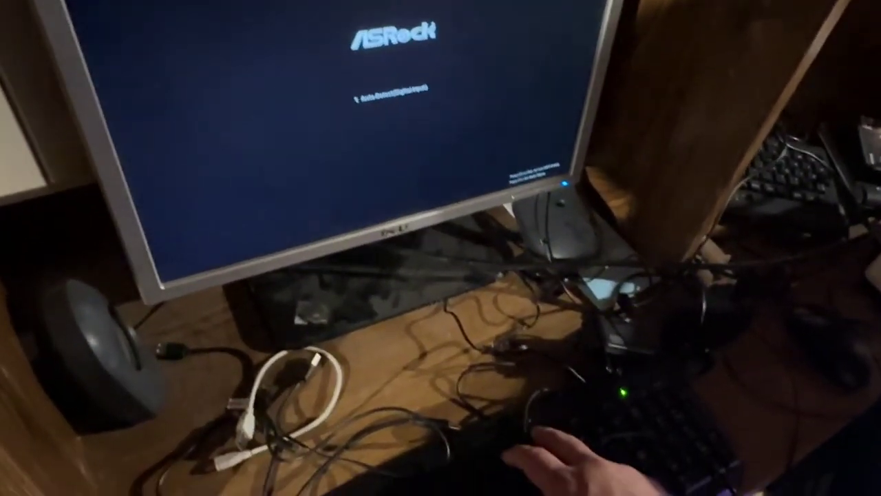
{"action": "key", "text": "F11"}
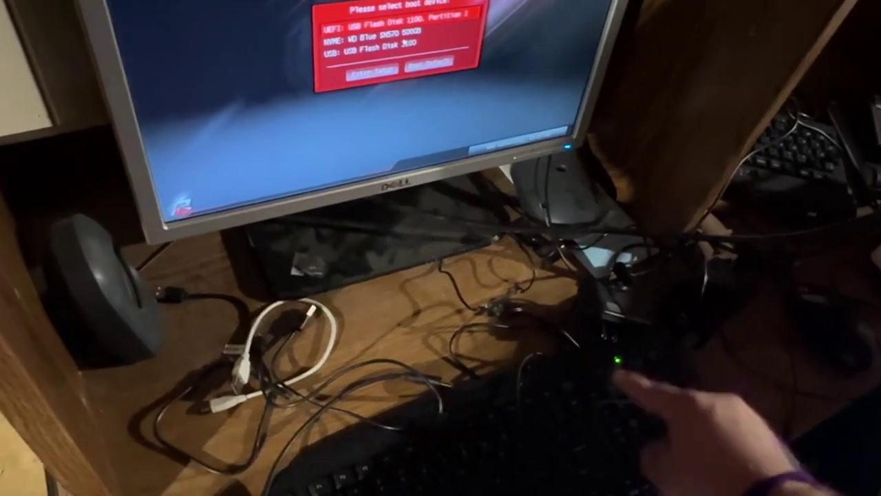
{"action": "key", "text": "Return"}
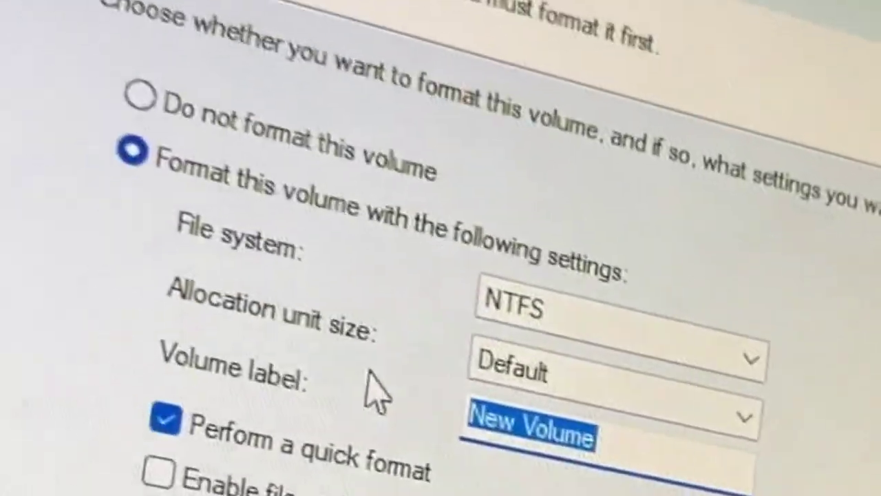
{"action": "type", "text": "a"}
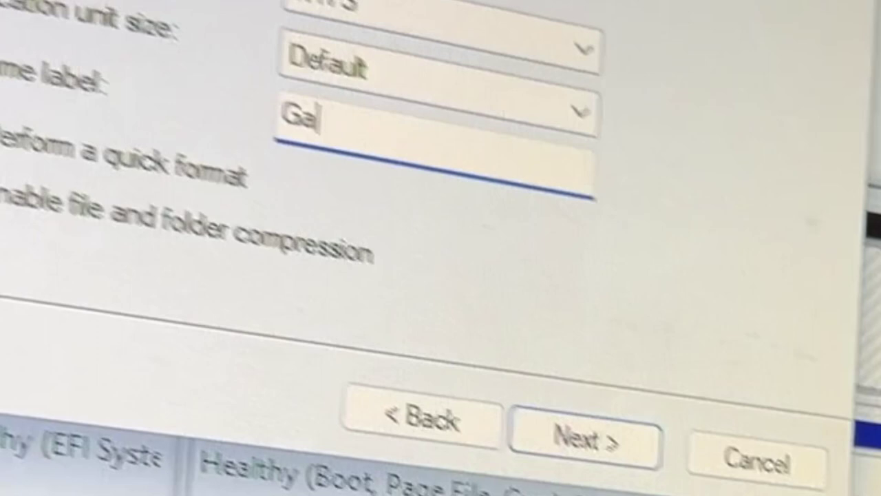
{"action": "type", "text": "m"}
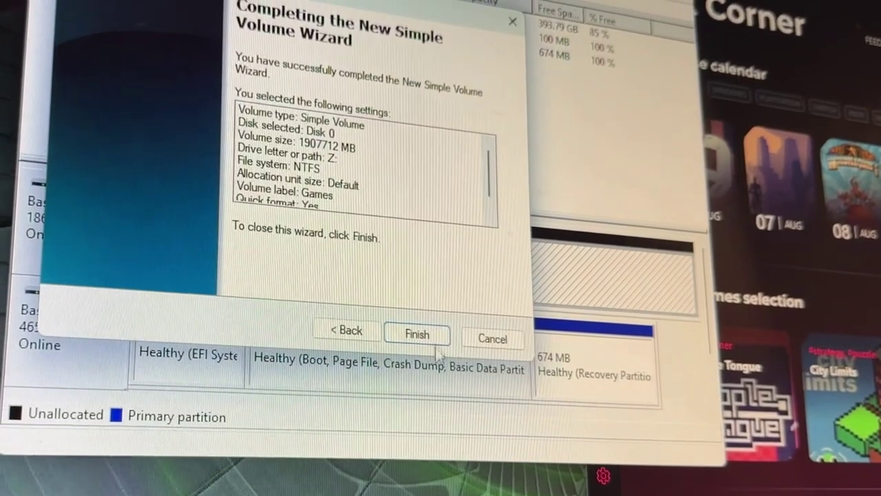
Finish the New Simple Volume Wizard to quick-format the NTFS volume labeled Games.
{"action": "left_click", "coordinate": [430, 318]}
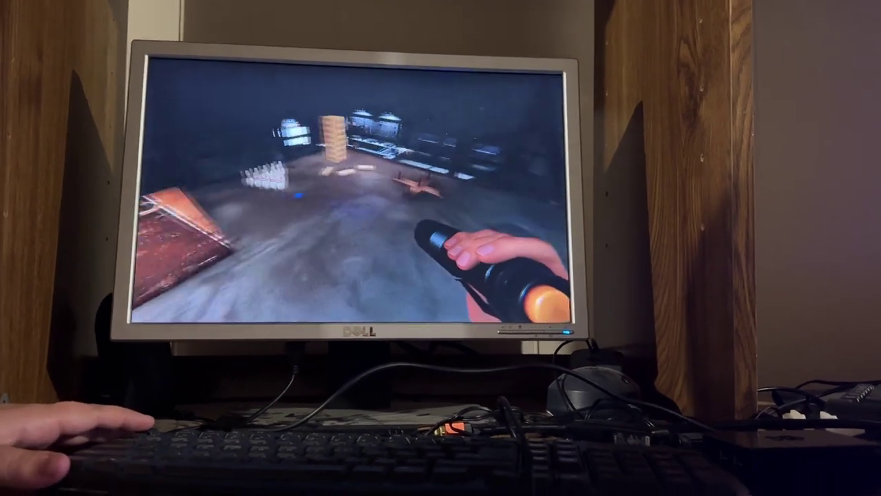
Pause Phasmophobia with Esc to show its pause menu.
{"action": "key", "text": "Escape"}
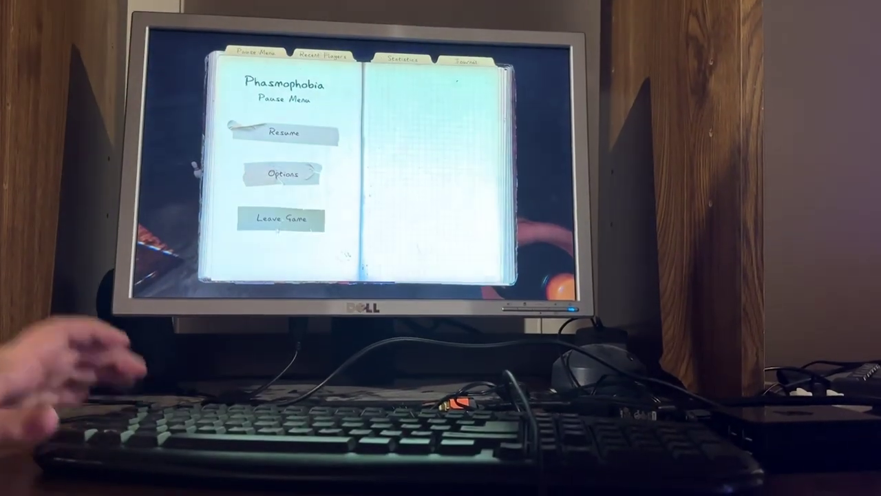